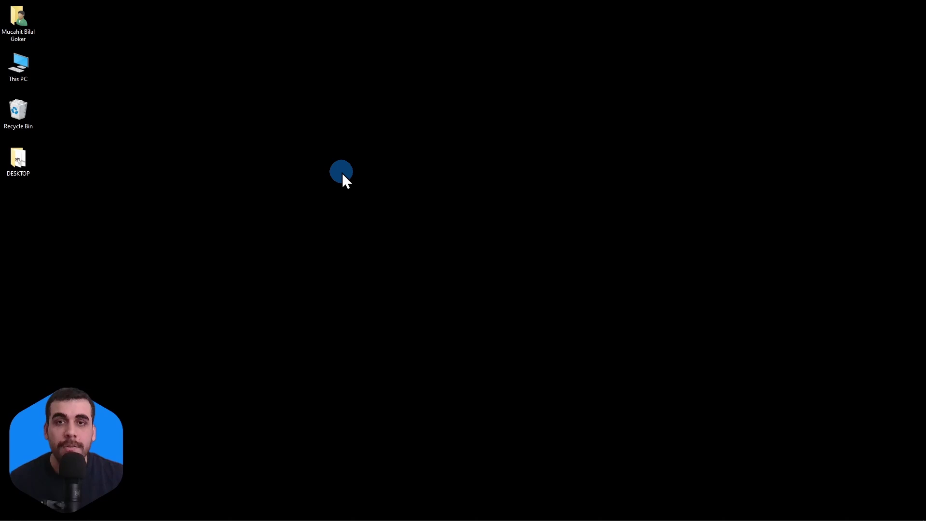
- Launch Speckle Manager through a Start menu search and the tray's hidden-apps overflow
key(super)
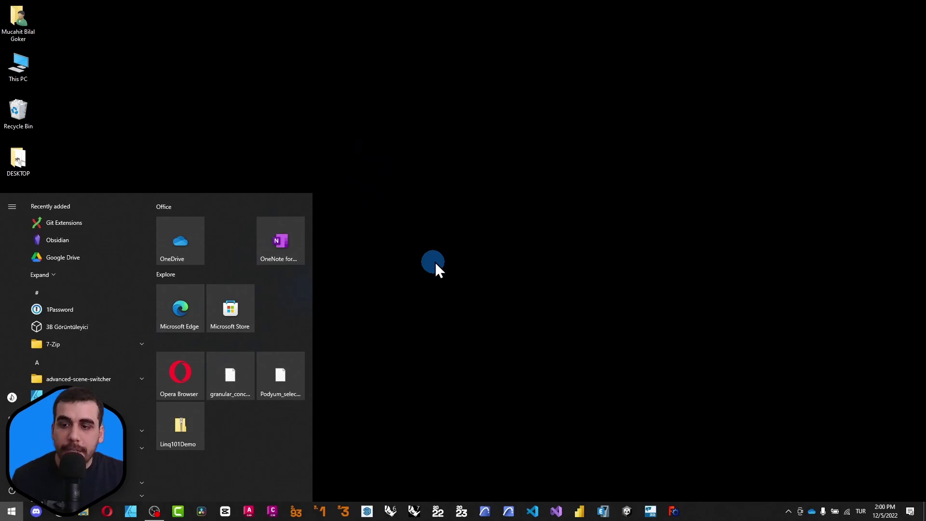
text(manager)
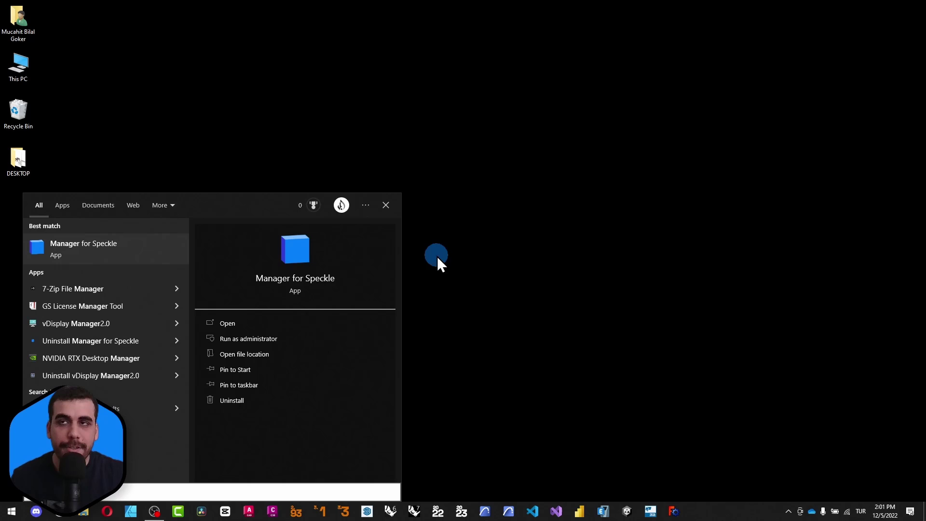
click(794, 499)
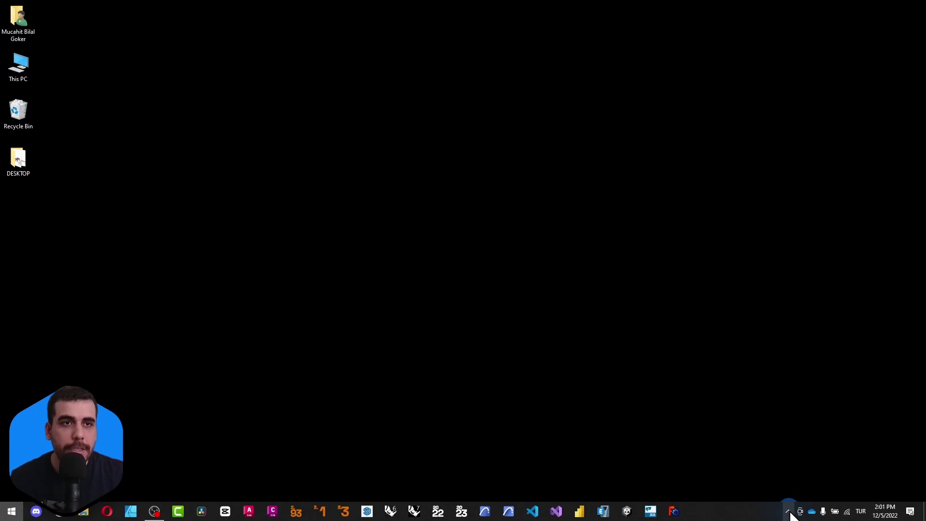
key(super)
click(789, 512)
click(749, 415)
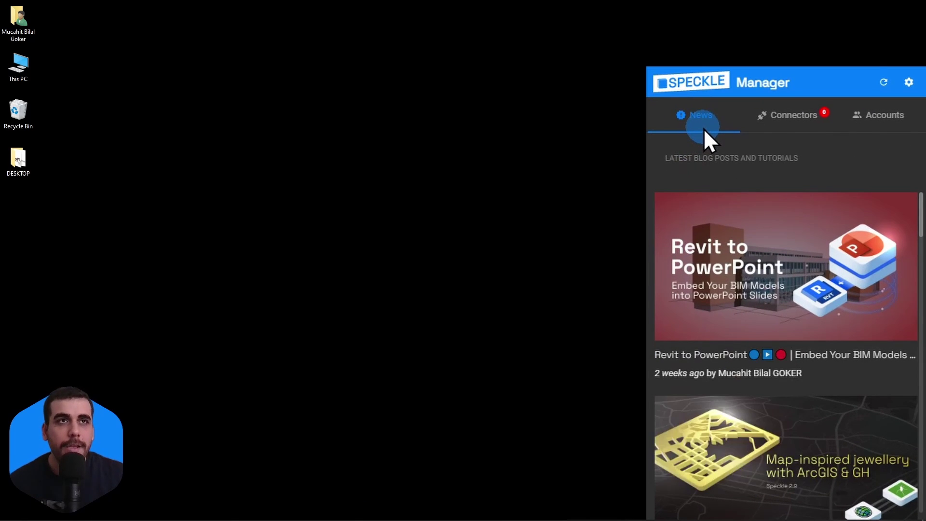
- Show the list of available connectors in Speckle Manager
click(794, 118)
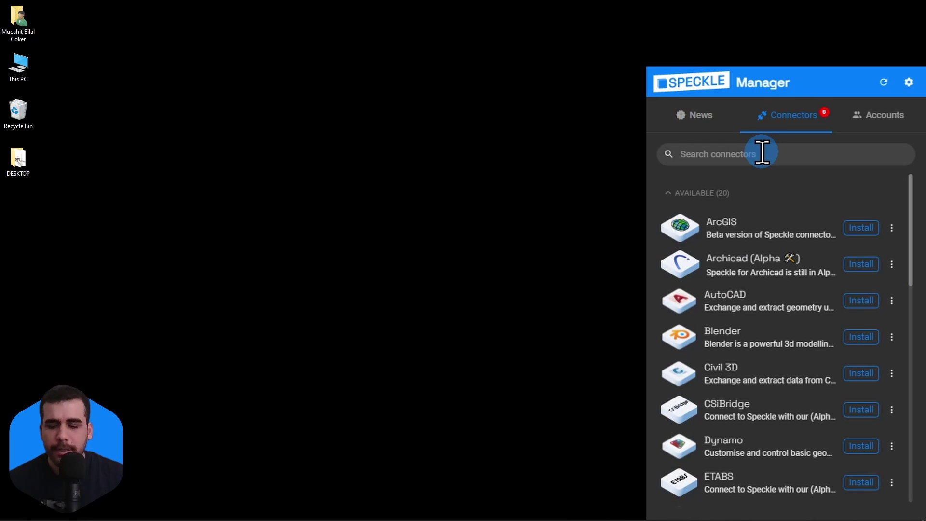
text(revit)
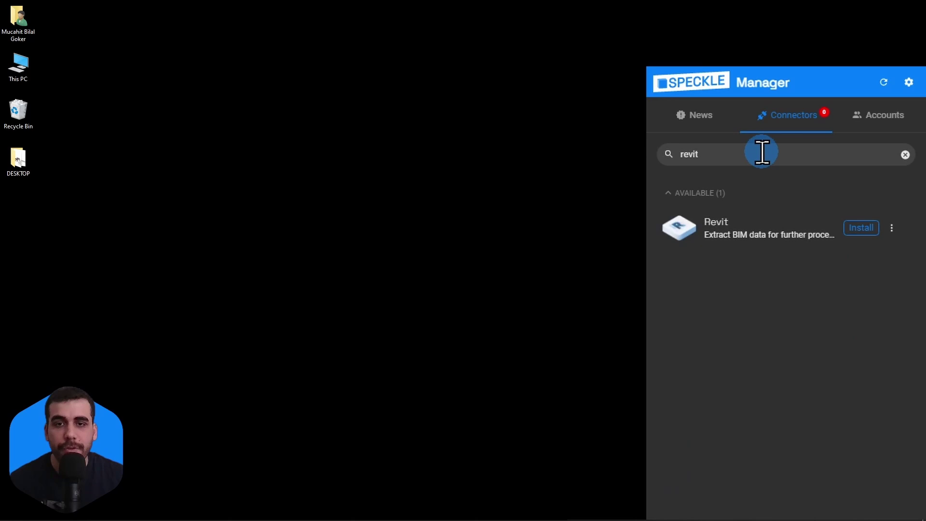
click(745, 233)
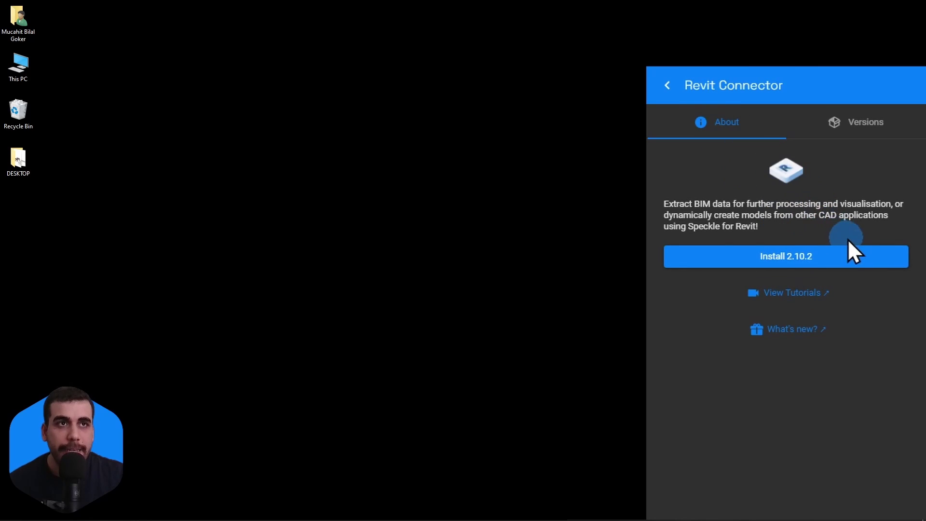
click(854, 122)
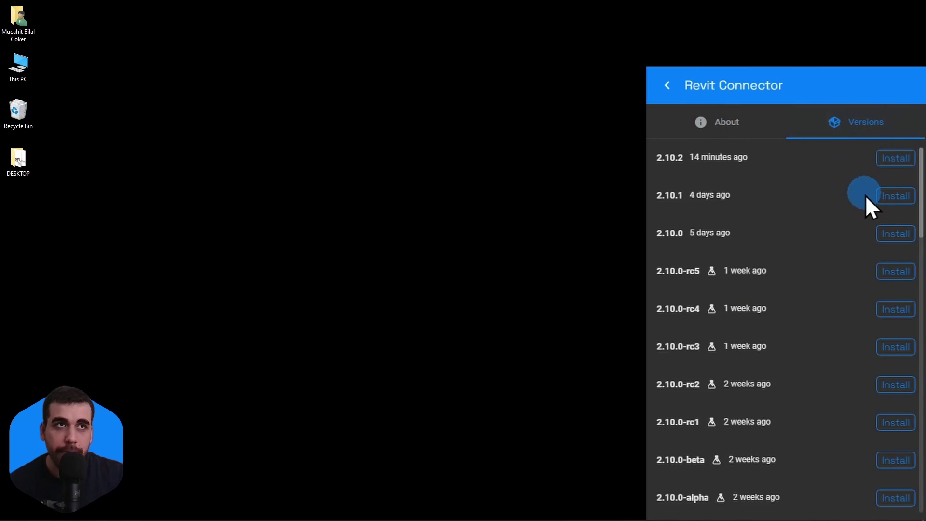
scroll(866, 195, down, 2)
scroll(793, 253, down, 1)
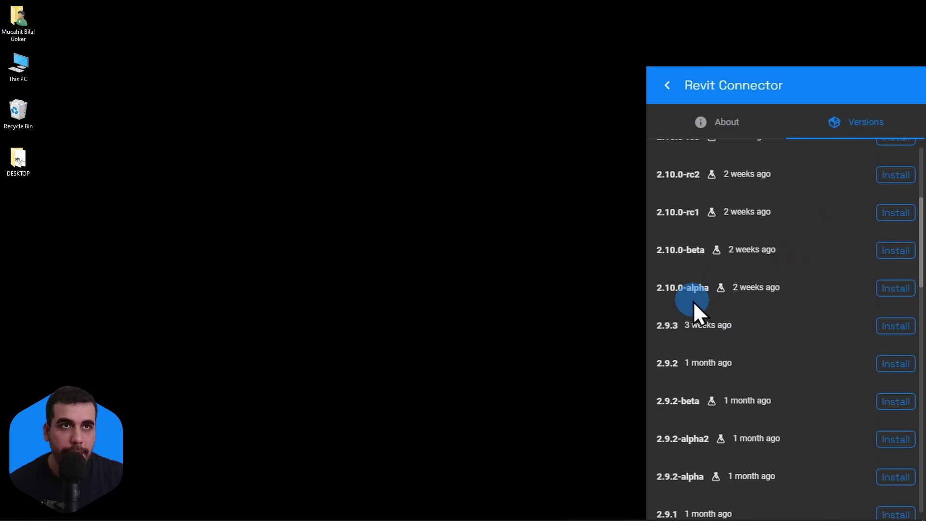
scroll(695, 249, up, 2)
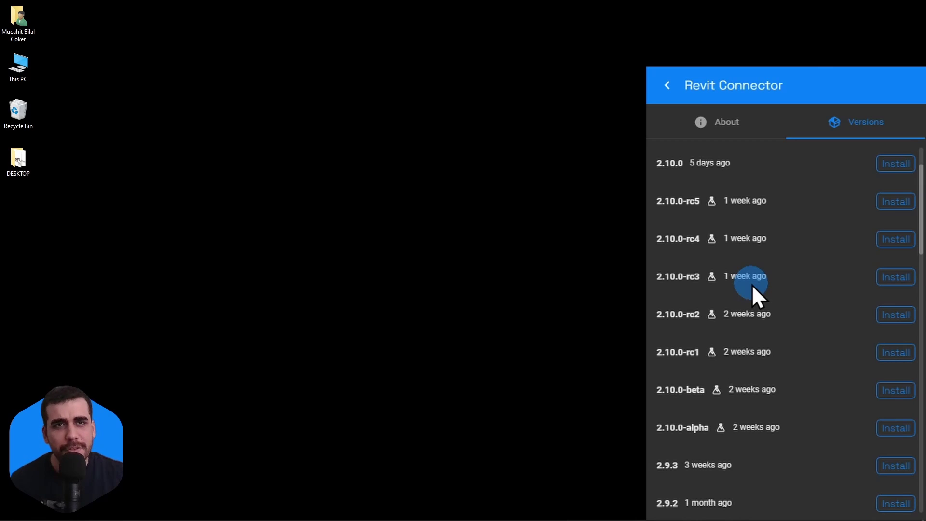
click(715, 122)
- Install Revit connector version 2.10.2 and return to the connectors list
click(762, 261)
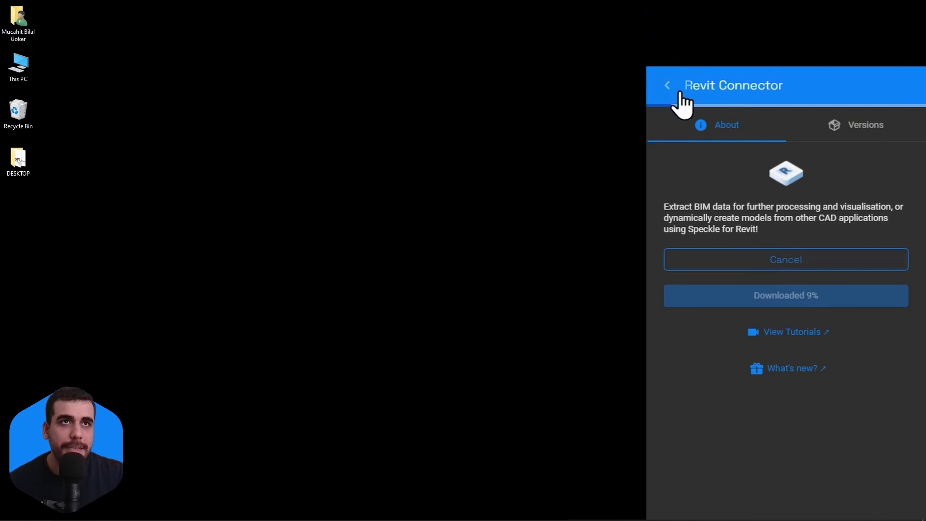
click(667, 85)
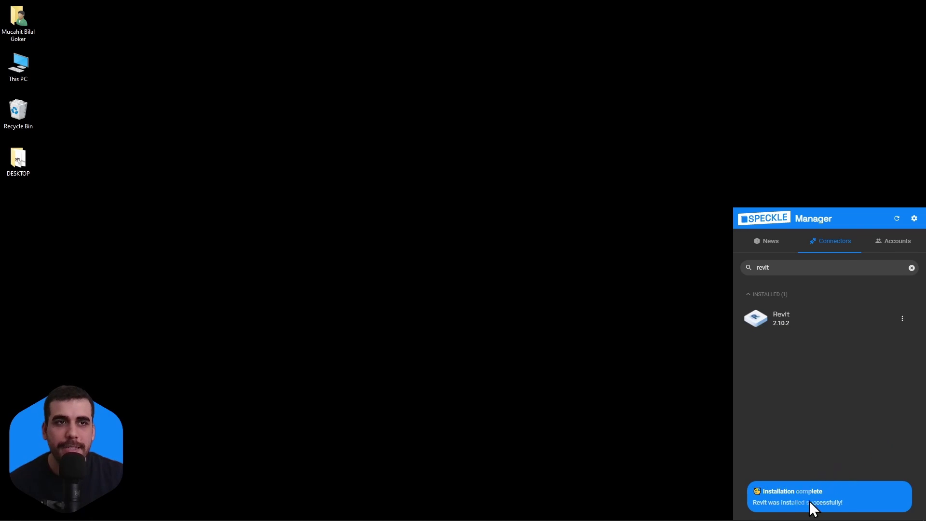
- Hide Speckle Manager and start Autodesk Revit 2022 from the Start menu
click(673, 337)
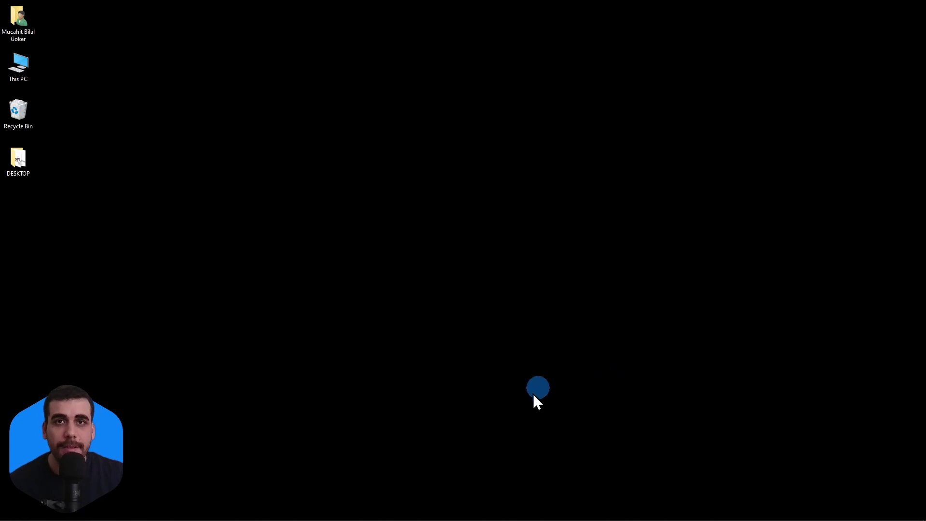
key(super)
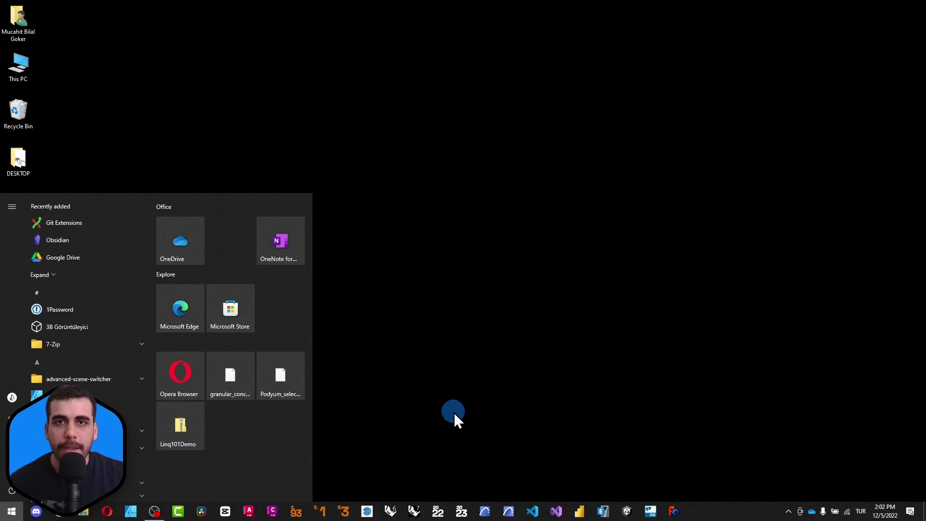
click(438, 512)
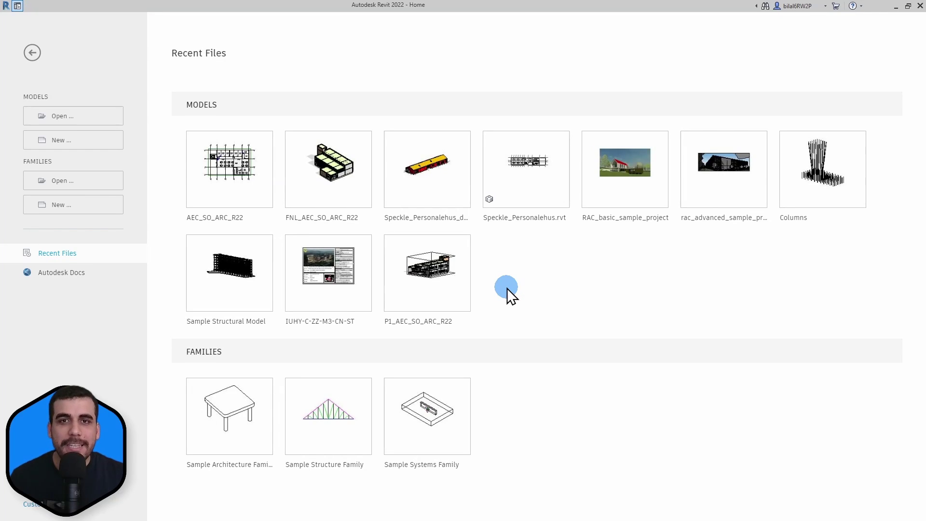
- Create a new Revit project from Models > New and confirm the New Project dialog
click(87, 142)
click(433, 295)
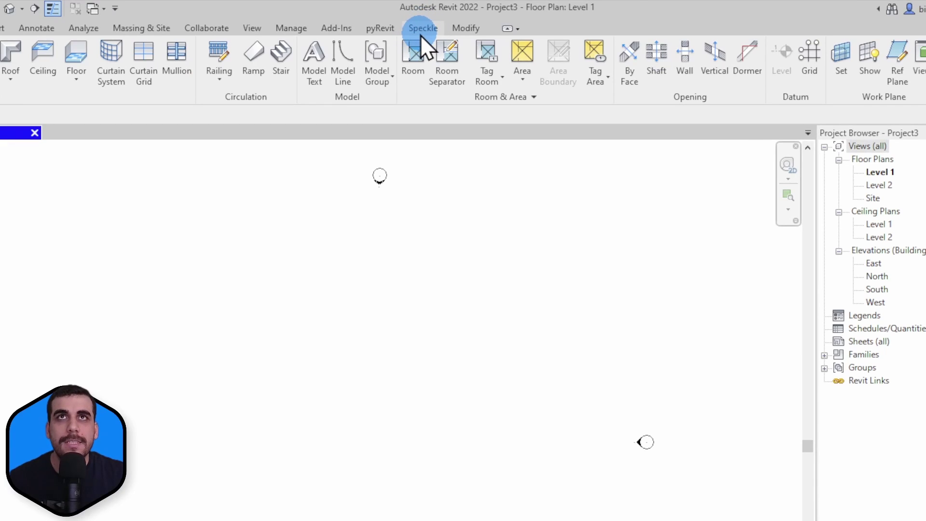
- Open the Speckle connector panel and dock it as a tab beside the Project Browser
click(422, 31)
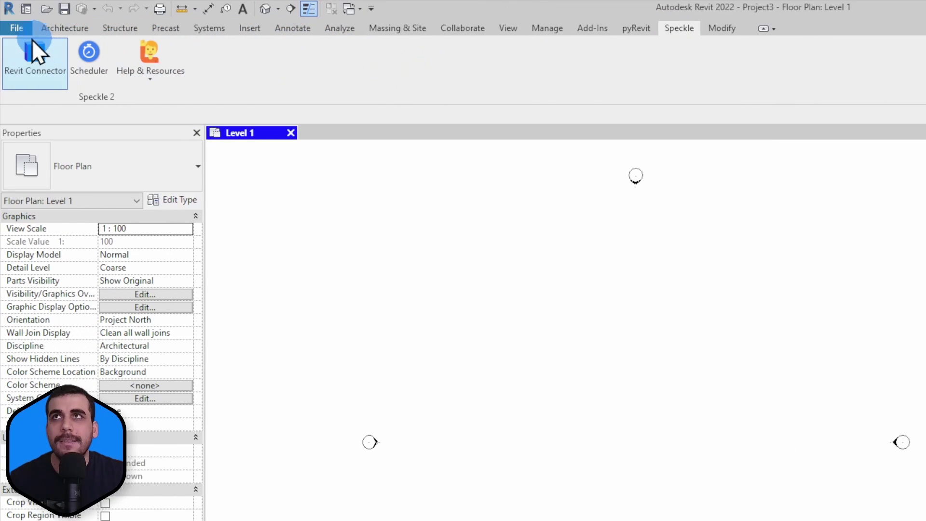
click(32, 57)
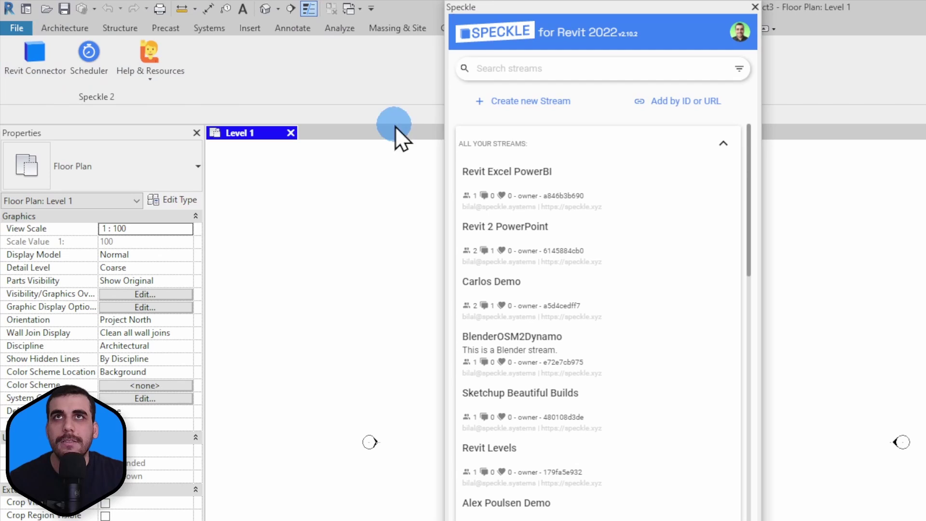
drag(488, 11, 504, 56)
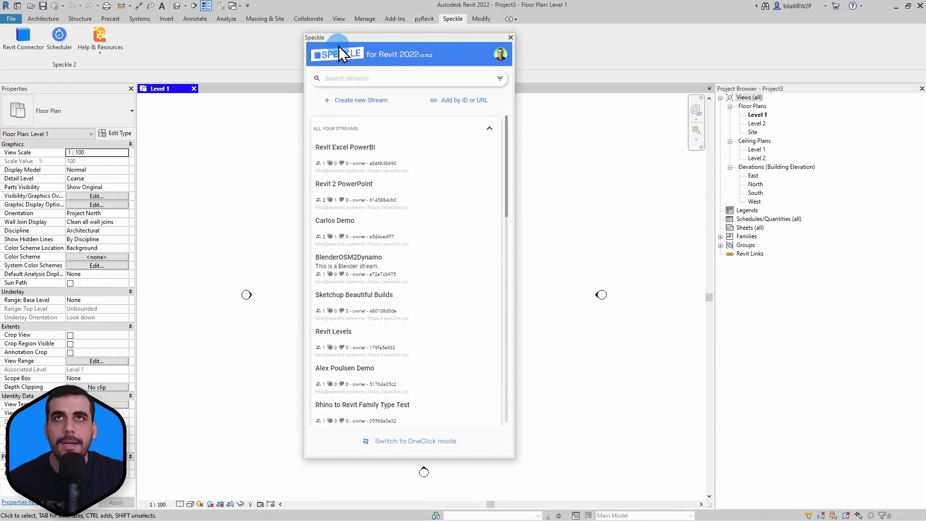
drag(342, 37, 373, 40)
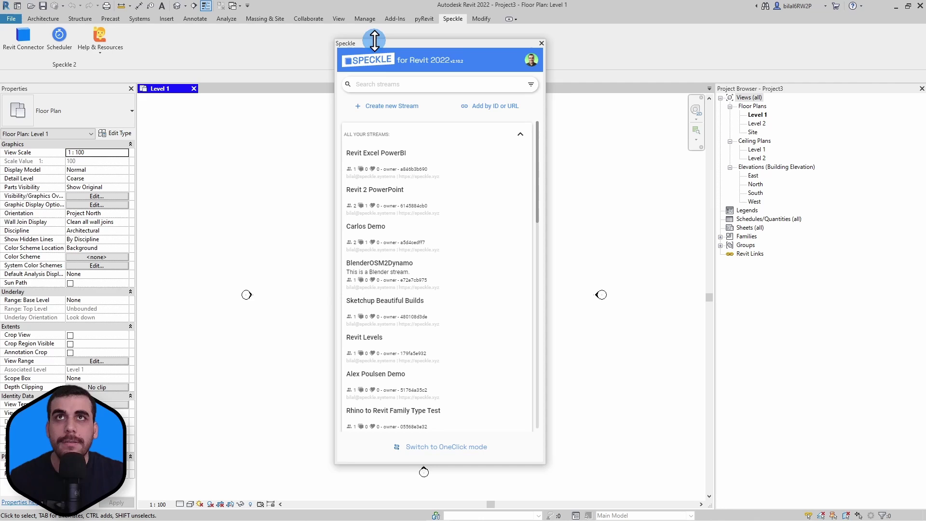
drag(373, 47, 758, 86)
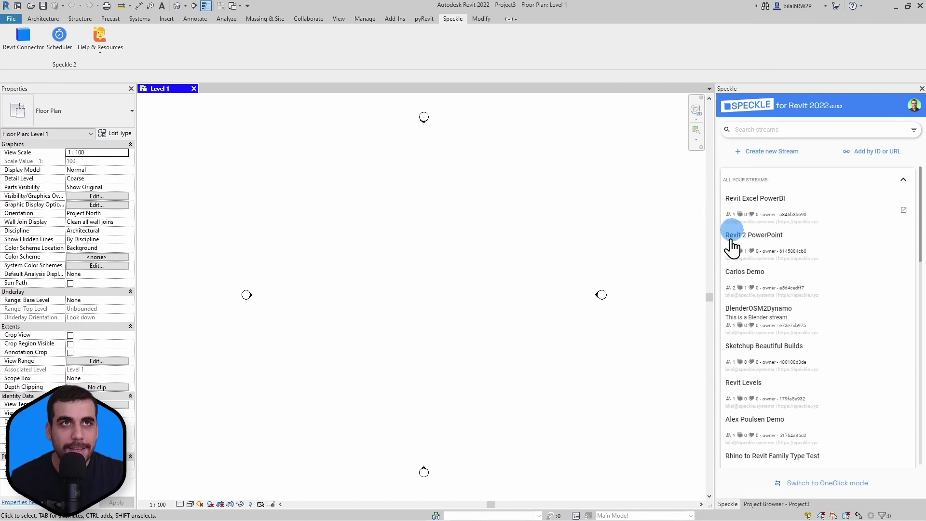
click(763, 504)
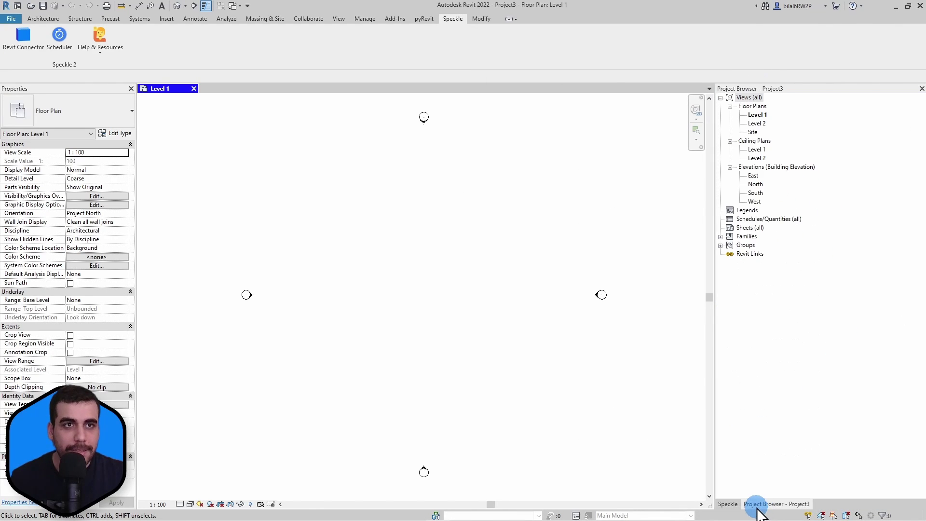
click(727, 504)
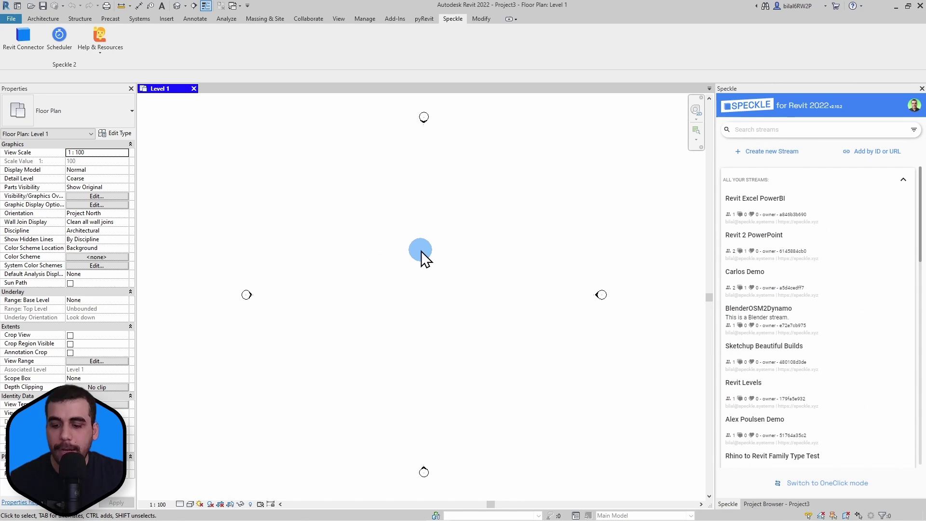
- Draw a rectangle of four walls on Level 1 with the WA wall command
key(w)
key(a)
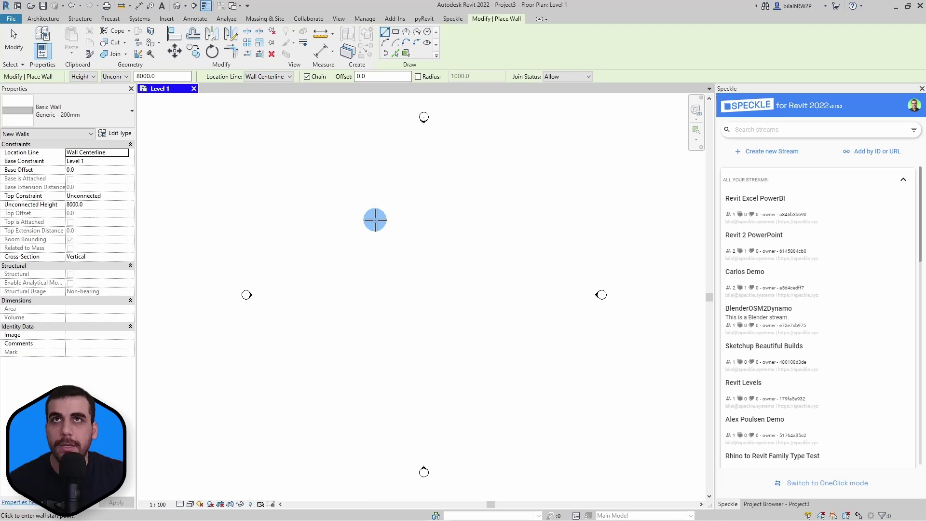
click(395, 33)
click(360, 272)
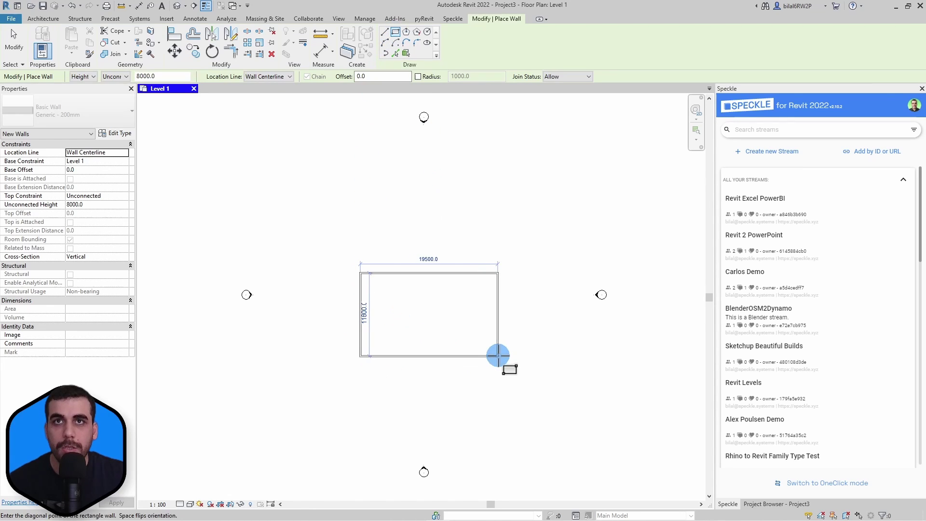
click(496, 353)
key(Escape)
key(Escape)
- In the default 3D view, set all four walls' Top Constraint to Up to level: Level 2
key(3)
key(d)
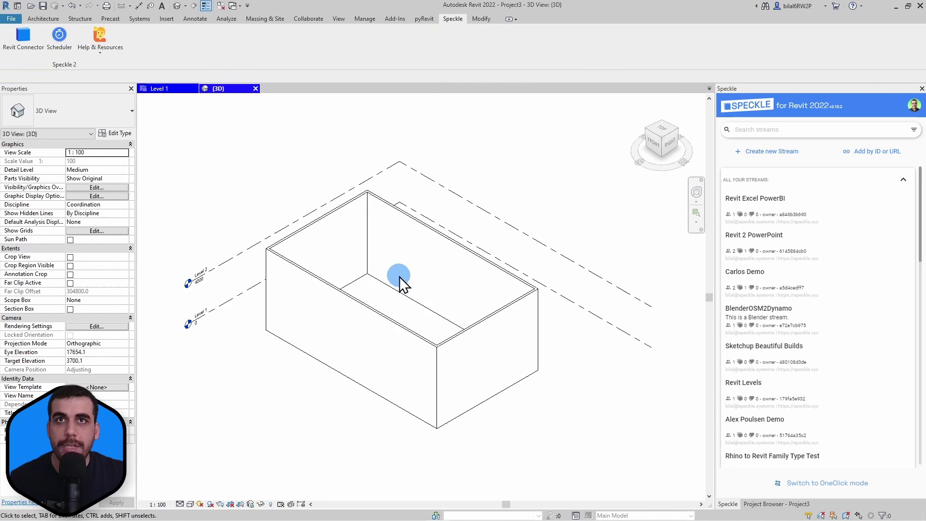
key(Tab)
click(390, 330)
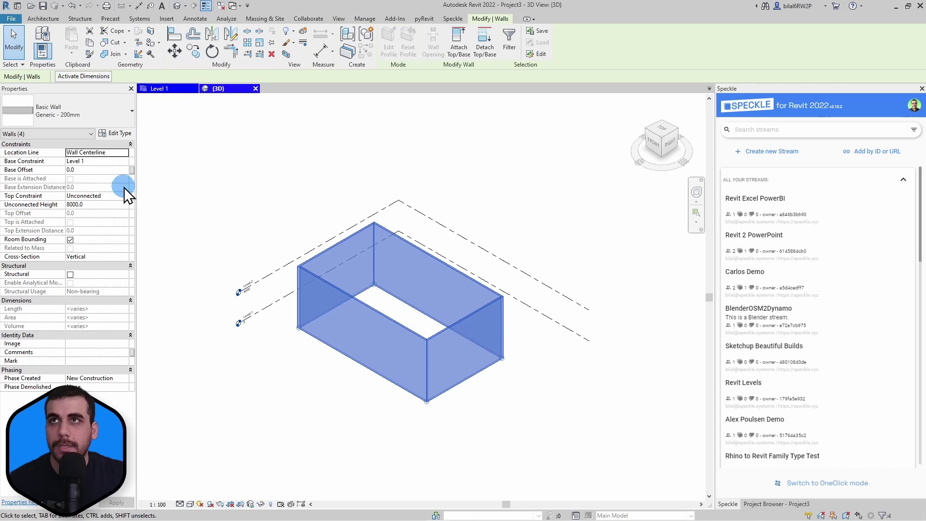
click(123, 194)
click(102, 212)
key(Escape)
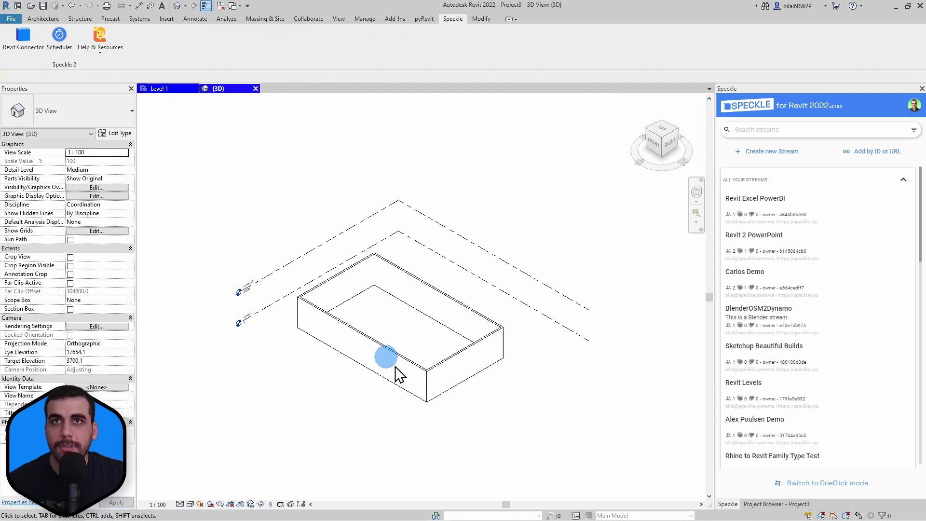
key(Tab)
click(455, 339)
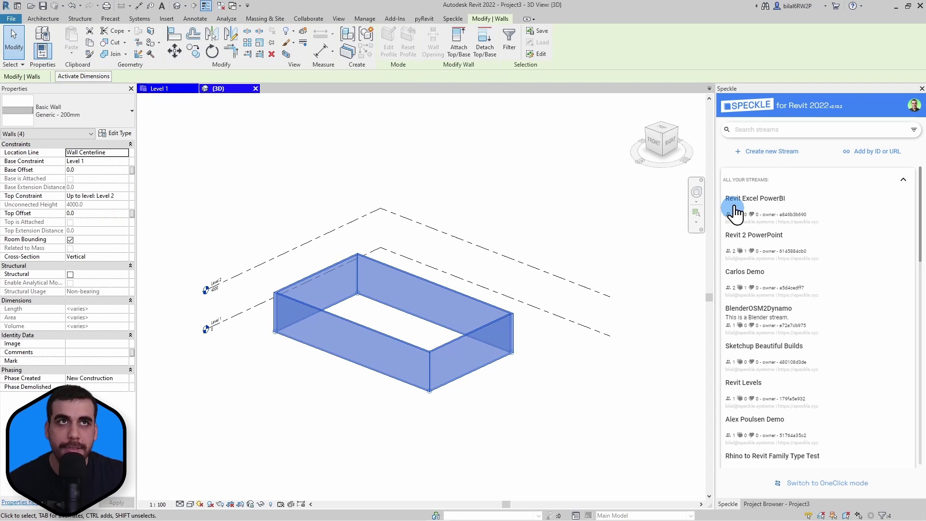
- Create a new Speckle stream named 'Random Stream' from the Speckle panel
click(762, 158)
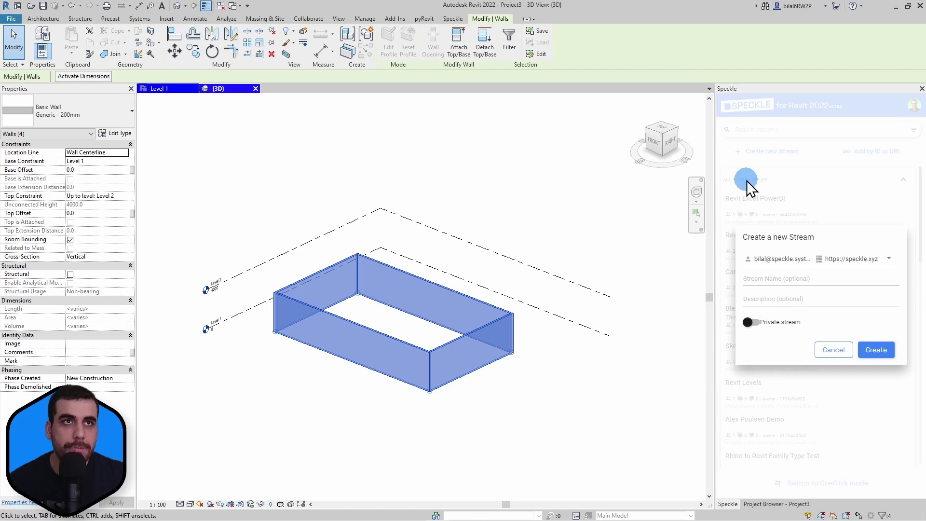
click(778, 280)
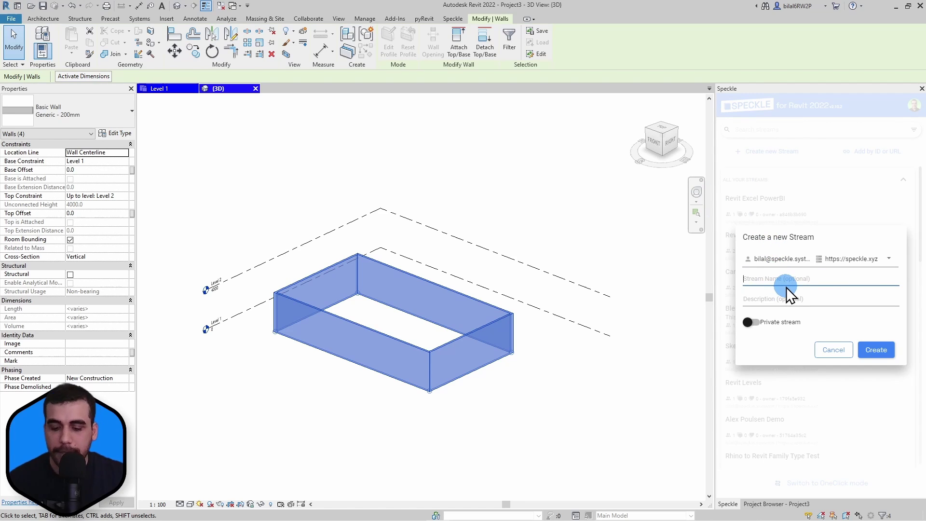
text(Rand)
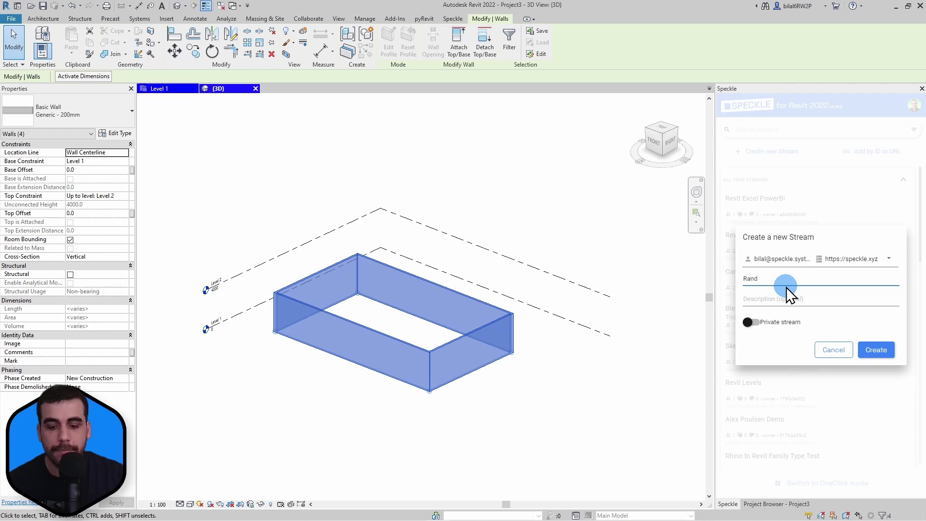
text(pomom Stream)
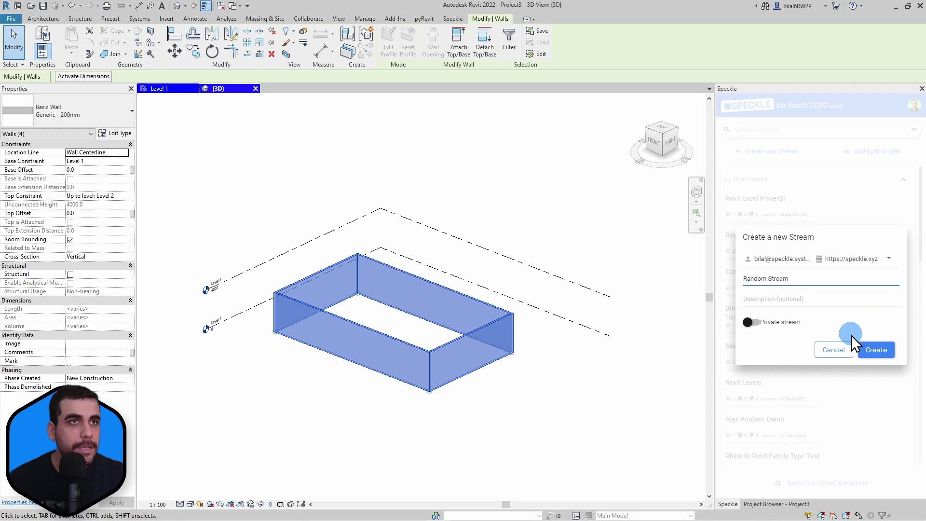
click(873, 349)
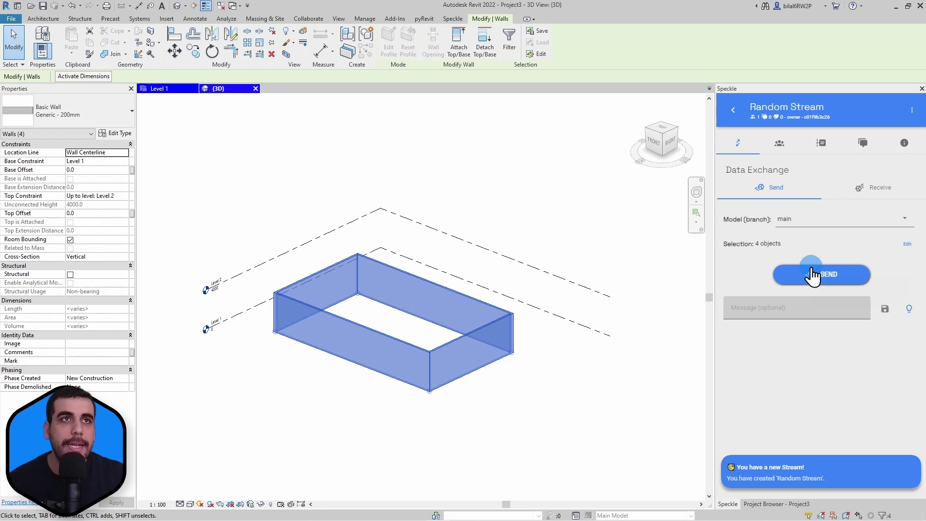
- Send the four selected walls to Random Stream
click(812, 276)
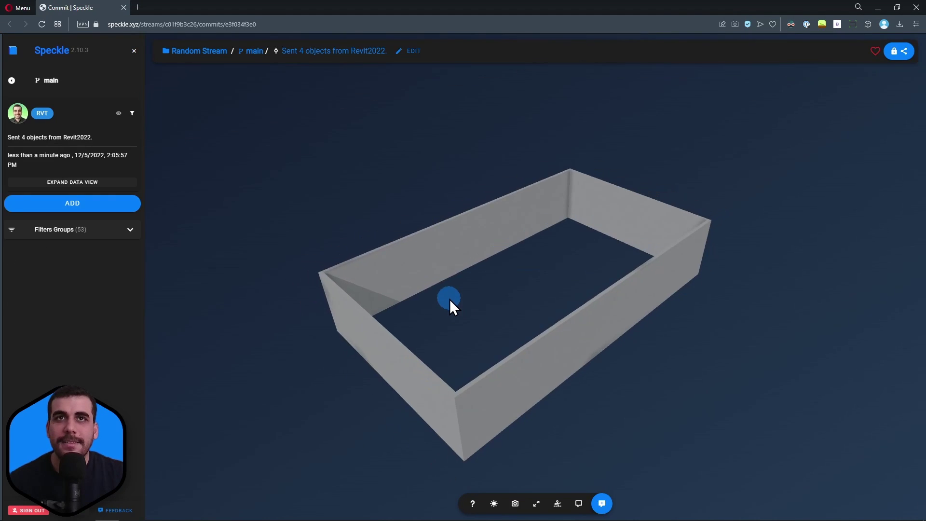
- Orbit the walls in the Speckle web viewer to inspect them from different sides
mouse_move(450, 299)
mouse_down()
mouse_move(588, 323)
mouse_move(369, 324)
mouse_move(488, 333)
mouse_up()
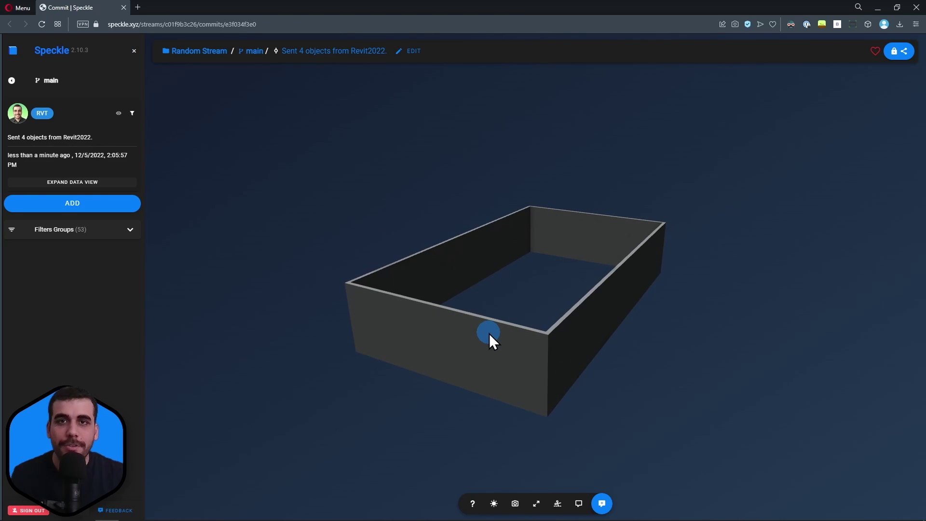
click(875, 8)
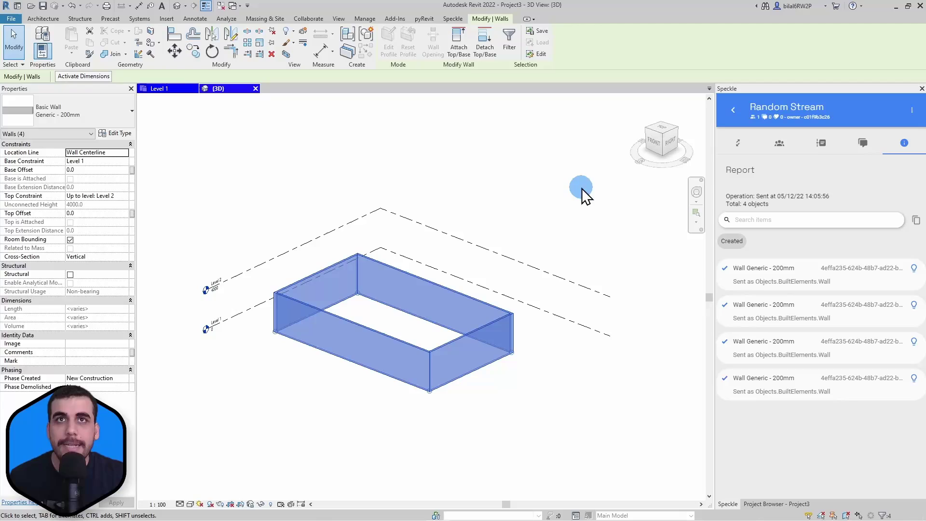